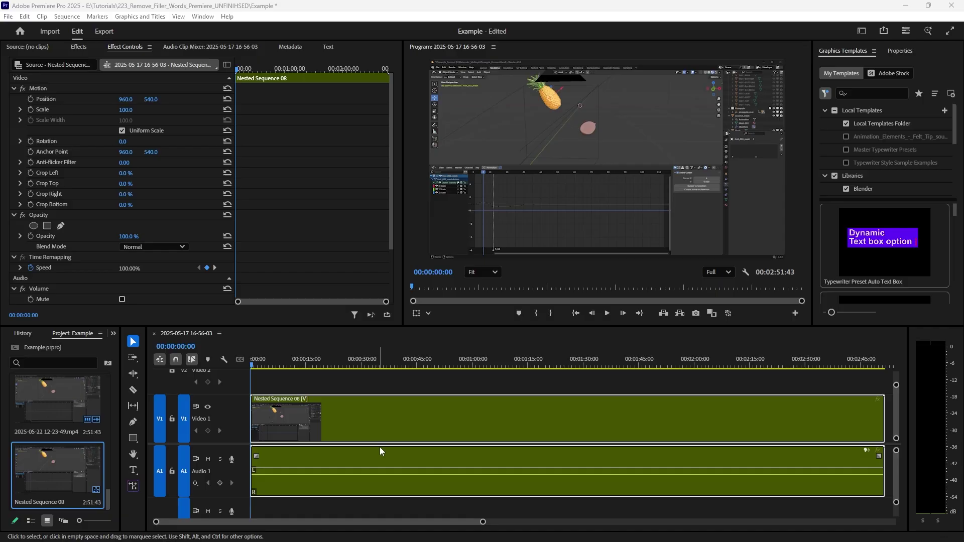
# - Run Sequence > Render Audio on the timeline to draw the nested clip's A1 waveforms
pyautogui.click(367, 409)
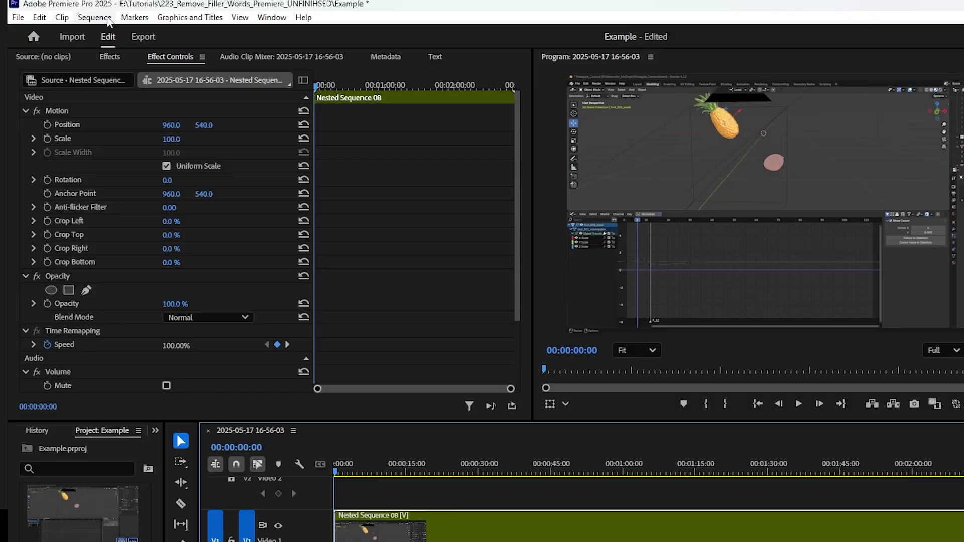
pyautogui.click(78, 21)
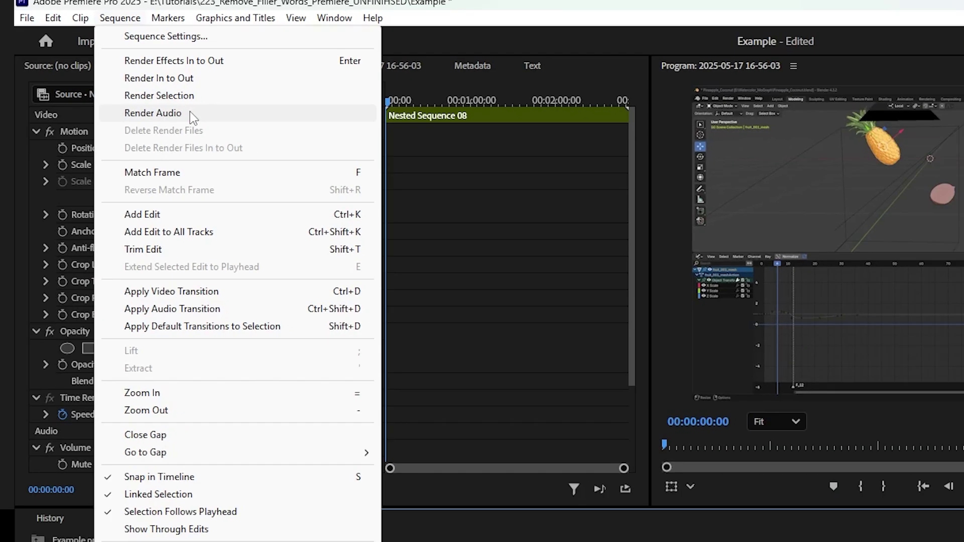
pyautogui.click(189, 112)
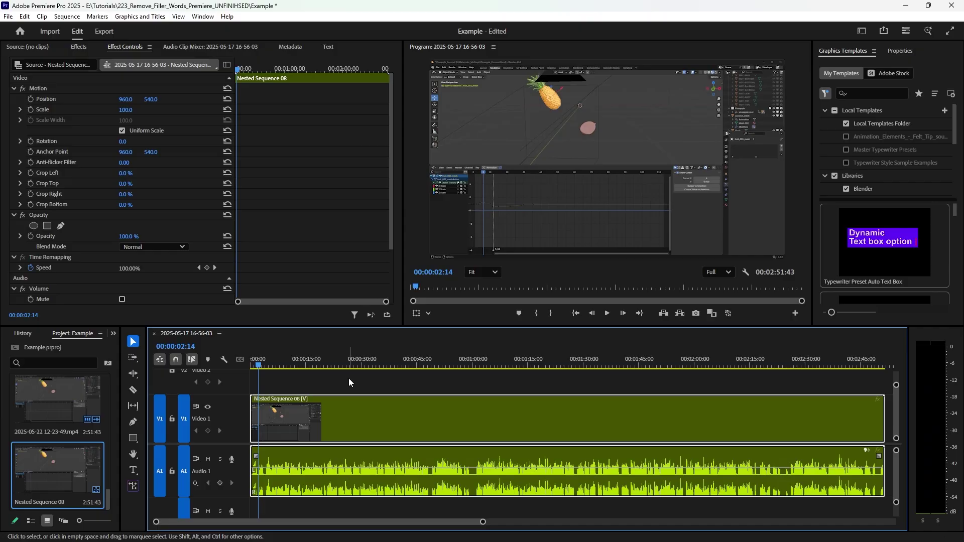
# - Scrub the playhead to about 00:00:58:22 to check the rendered waveforms
pyautogui.moveTo(401, 363); pyautogui.dragTo(465, 363)
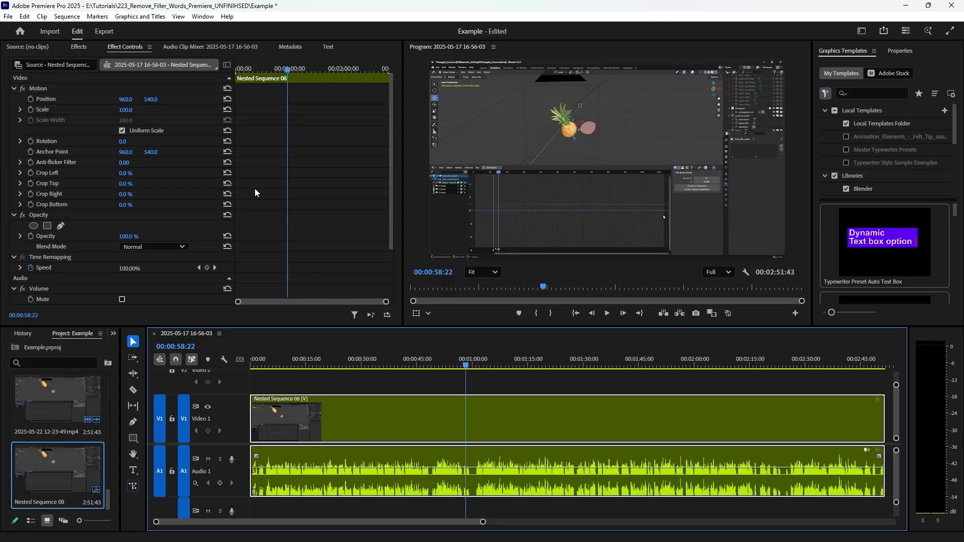
pyautogui.click(67, 16)
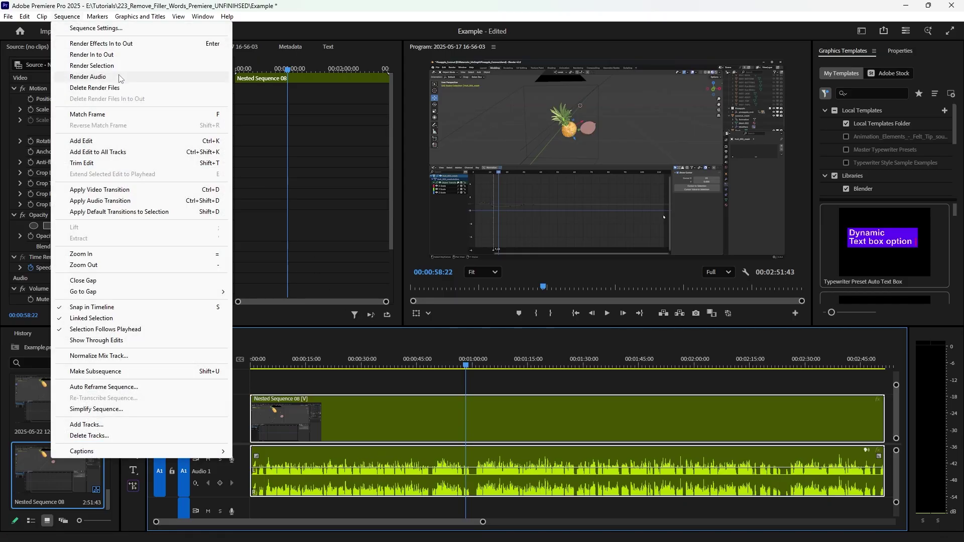
pyautogui.click(446, 366)
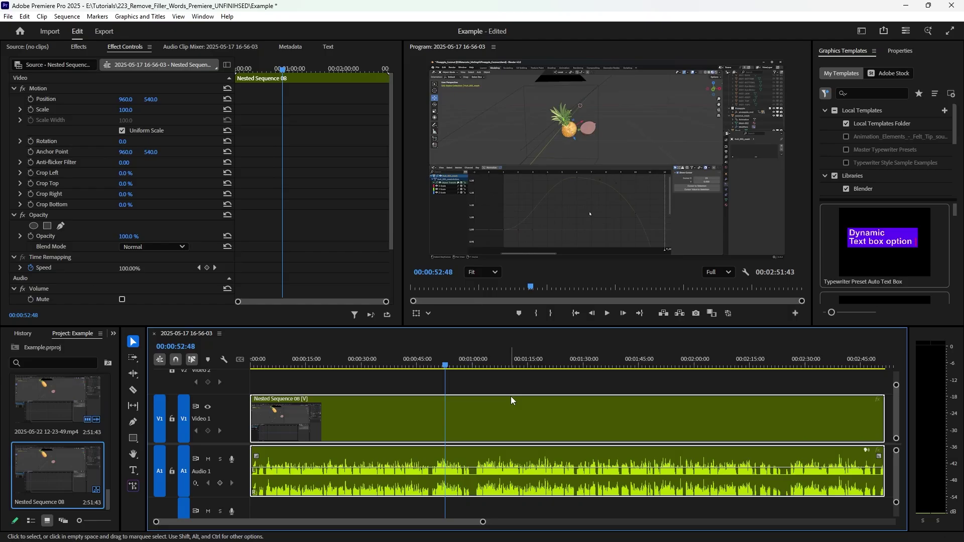